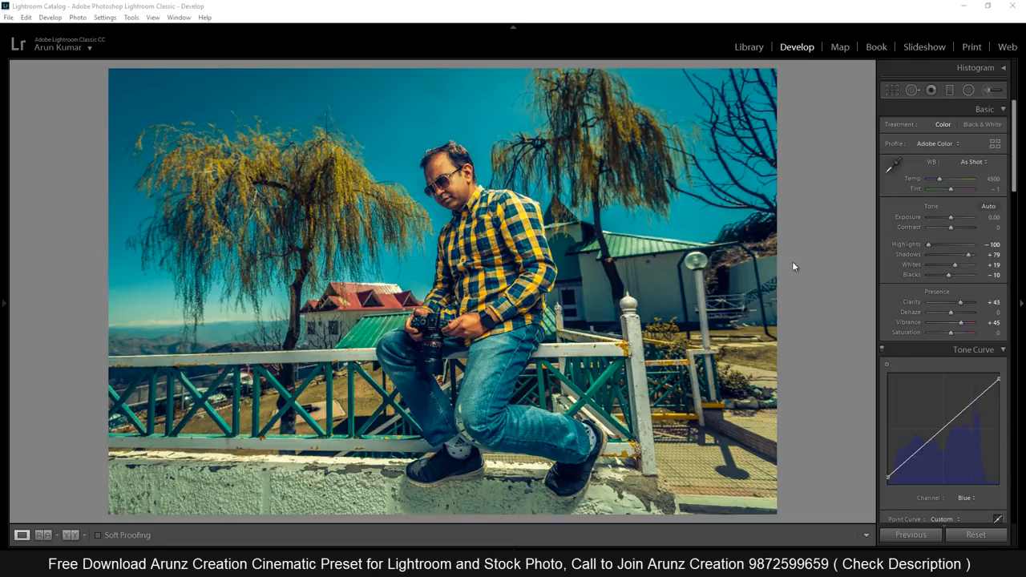
Step: Reset all develop adjustments on the portrait and display its shooting-information overlay with the exposure details
key(backslash)
key(backslash)
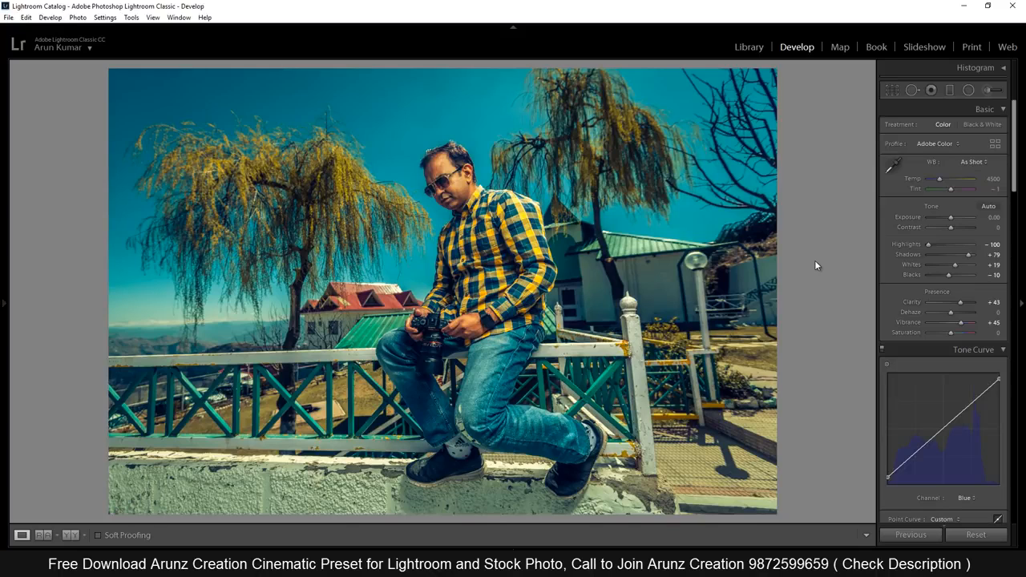
click(975, 534)
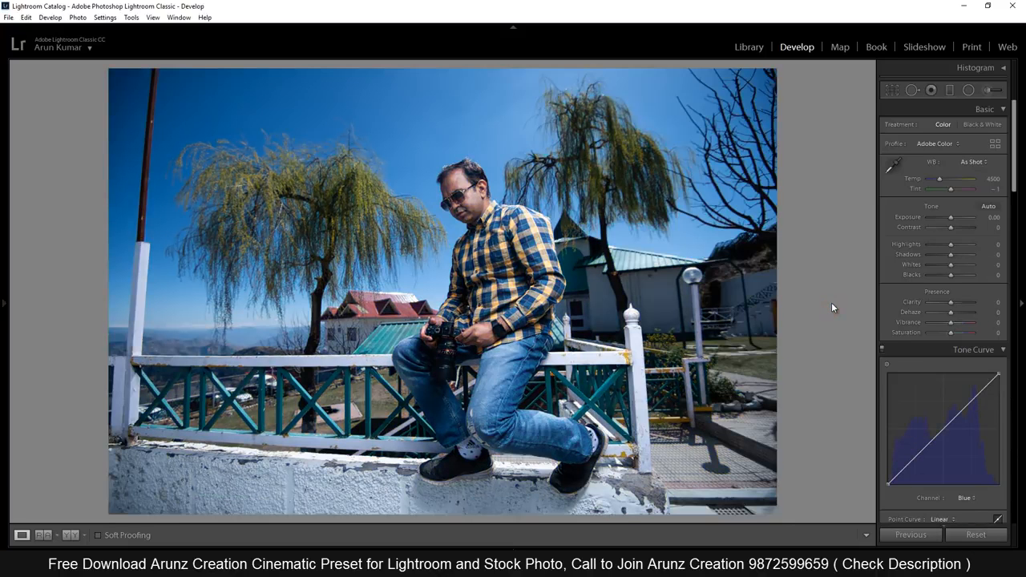
key(i)
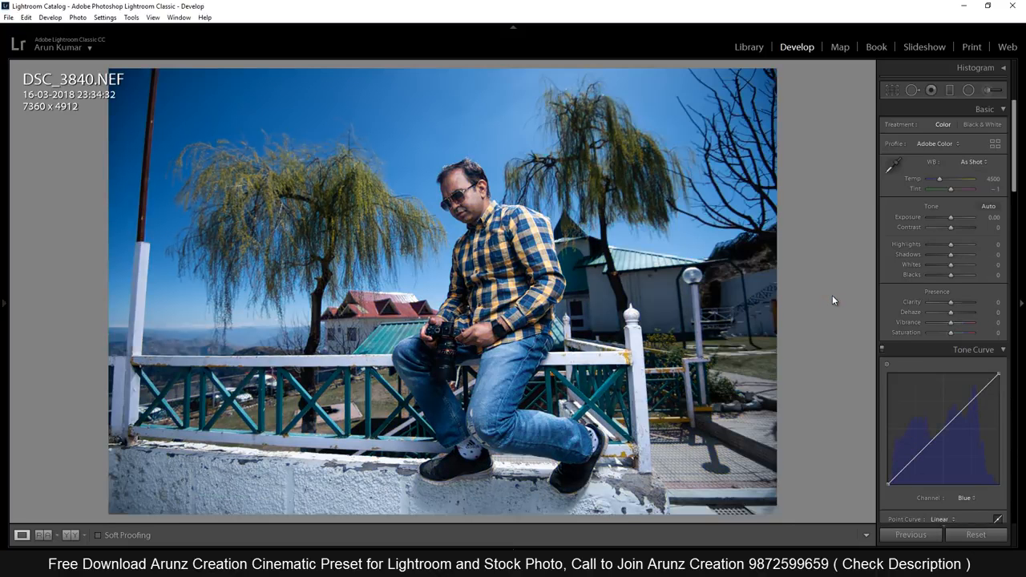
key(i)
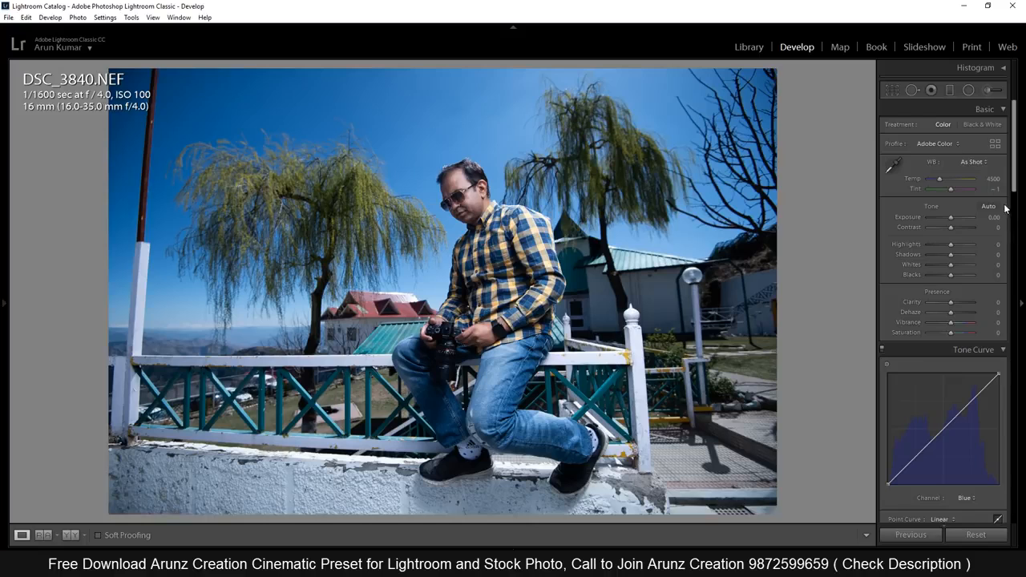
Step: Apply the lens profile correction and set Highlights to -100, Shadows to +60 and Vibrance to +48
drag(1015, 168, 1016, 381)
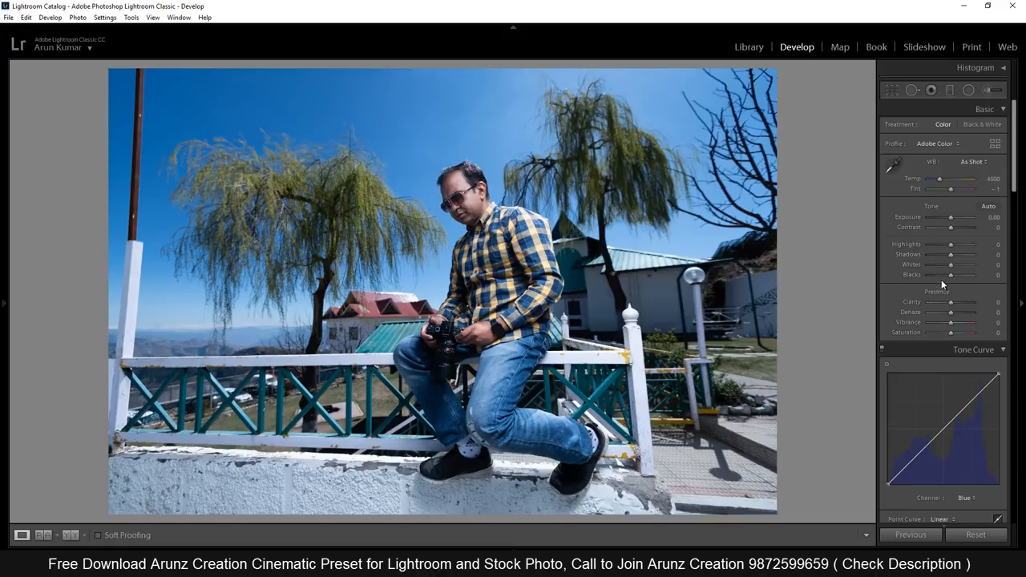
drag(952, 244, 919, 243)
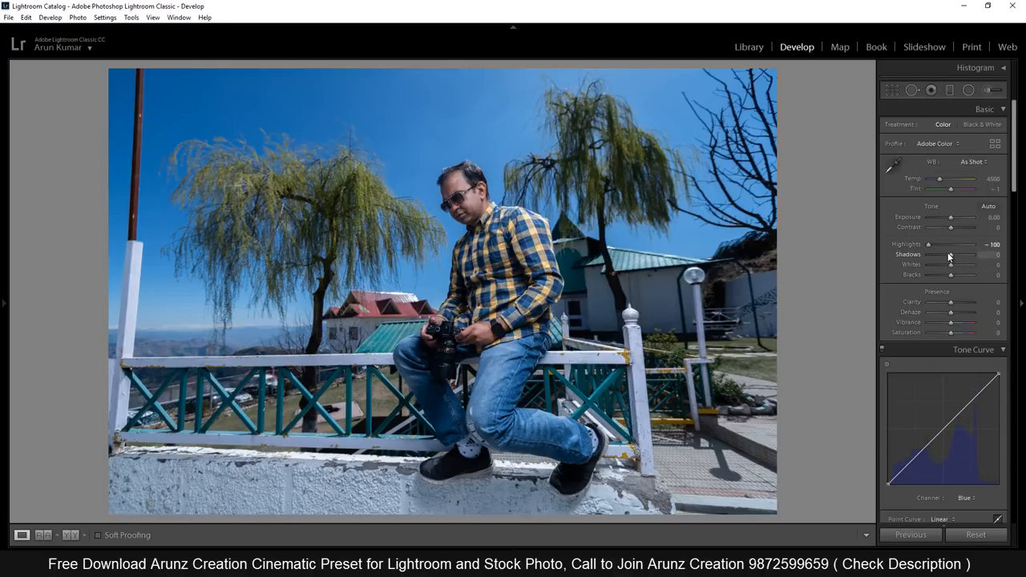
drag(952, 255, 964, 255)
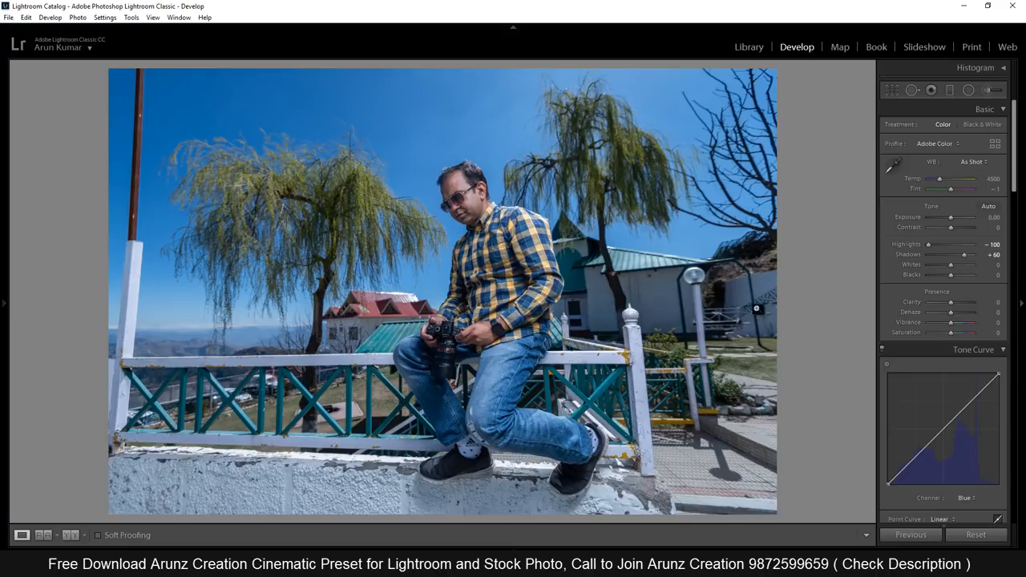
drag(950, 323, 962, 323)
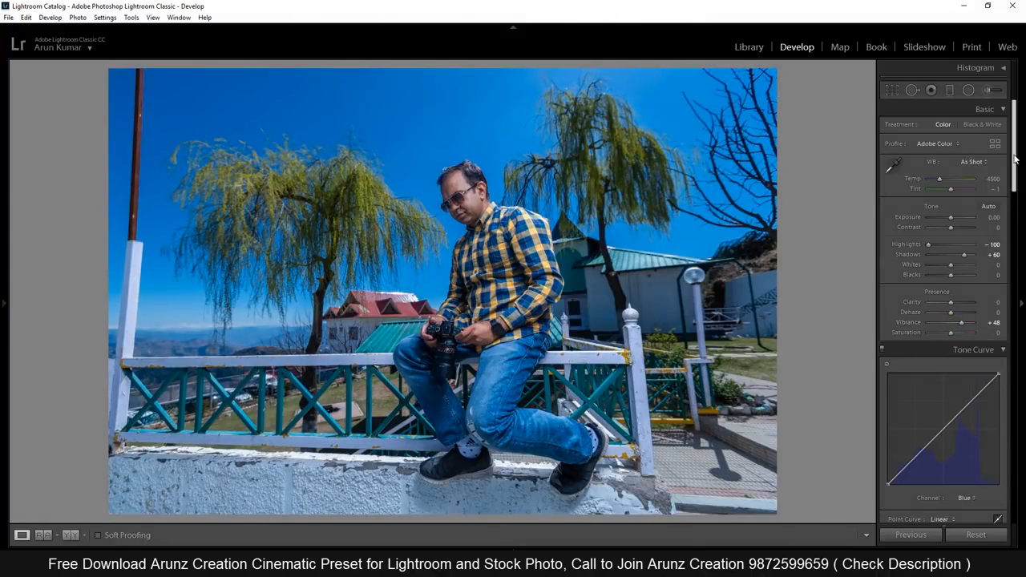
Step: In the HSL color adjustments, set the Green hue to -100 and the Yellow saturation to +64
drag(1014, 153, 1012, 262)
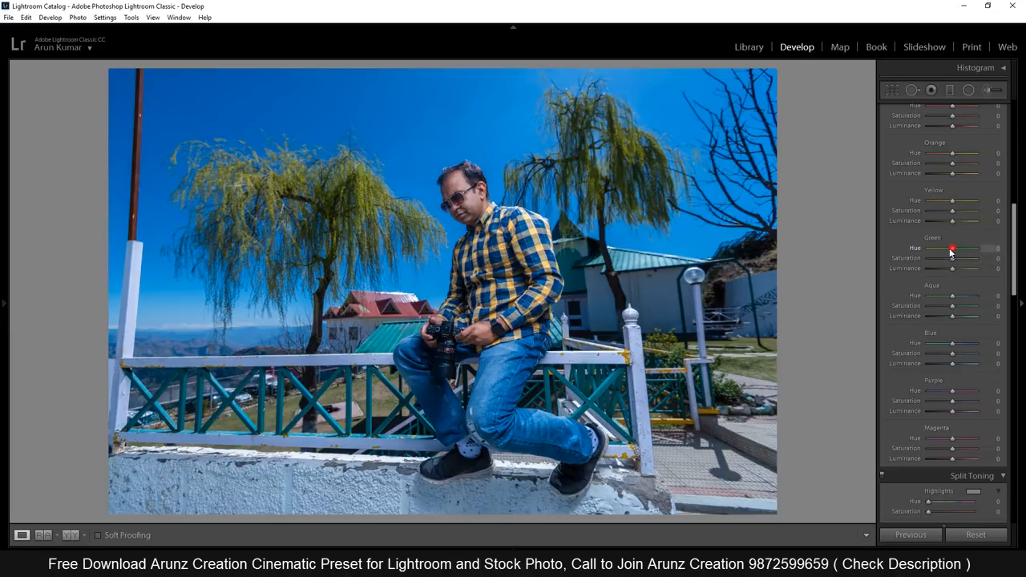
drag(952, 248, 901, 248)
drag(1013, 257, 1013, 254)
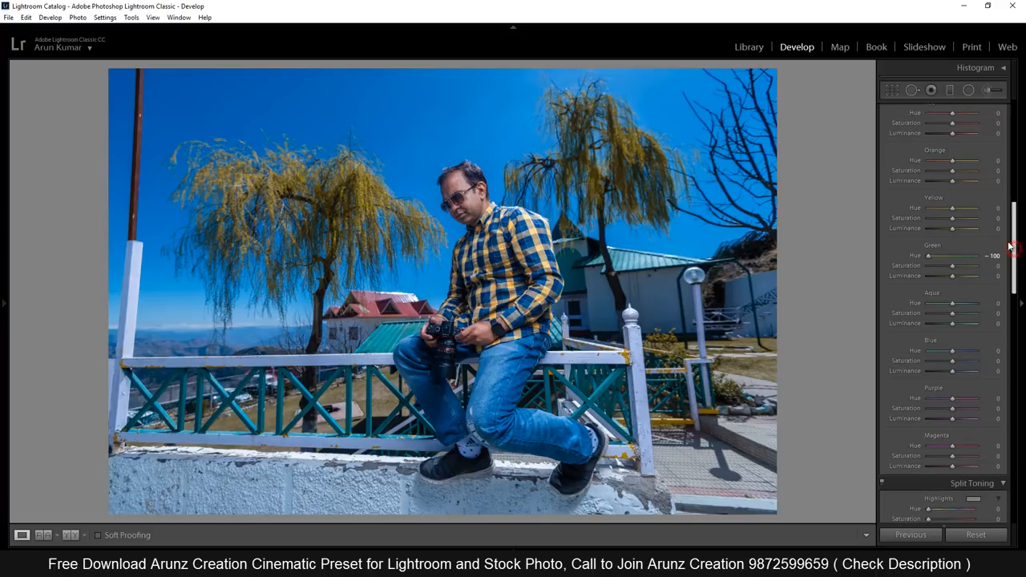
click(953, 218)
drag(953, 218, 968, 219)
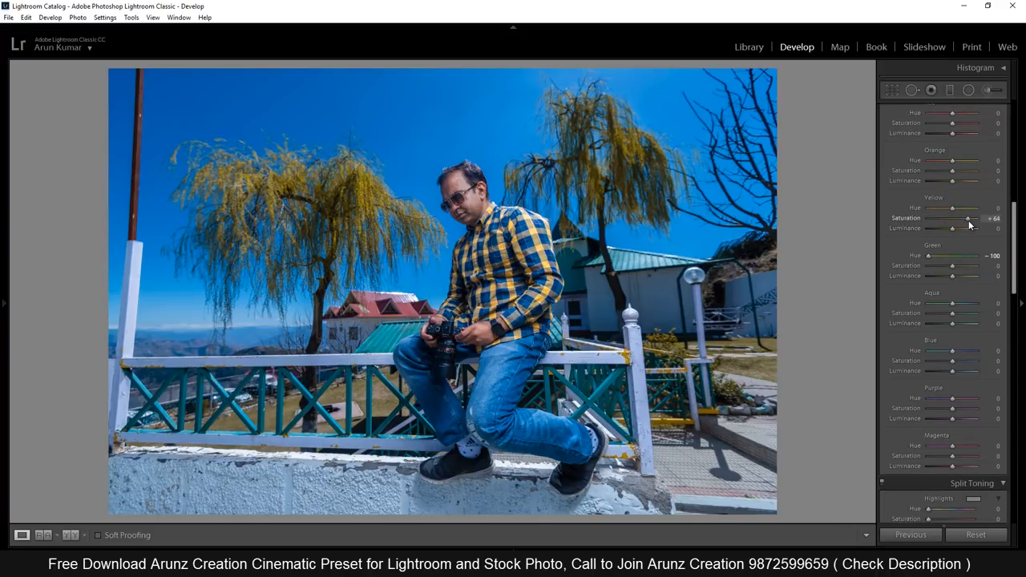
Step: Shift the Blue hue to -13 in the HSL color adjustments
mouse_move(1014, 250)
mouse_down()
mouse_move(1014, 287)
mouse_move(1014, 263)
mouse_up()
drag(952, 297, 948, 298)
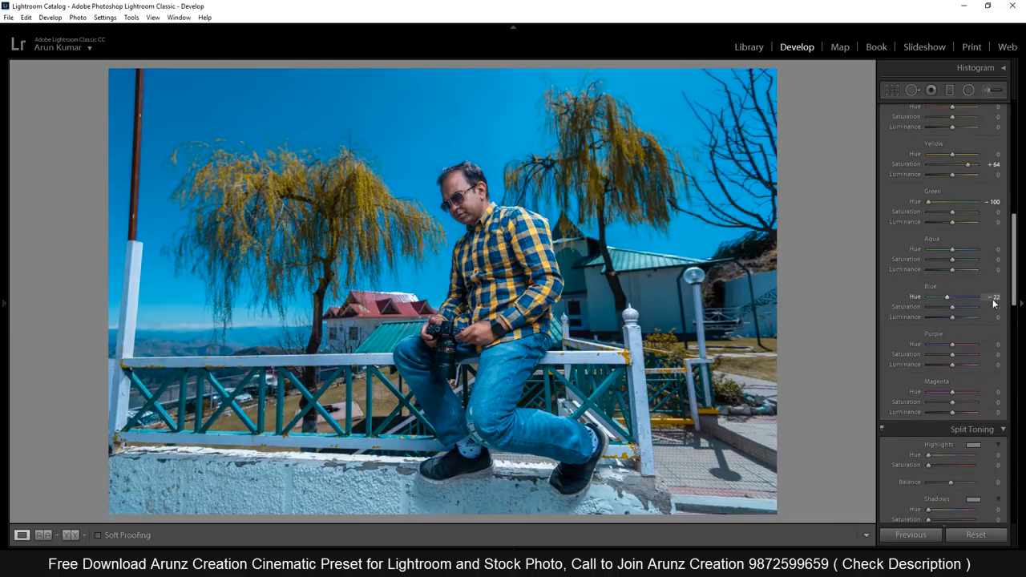
click(948, 298)
drag(947, 297, 949, 297)
Step: Split-tone the highlights yellow with hue 60 and saturation 81, and compare the result with the original photo
scroll(994, 265, down, 5)
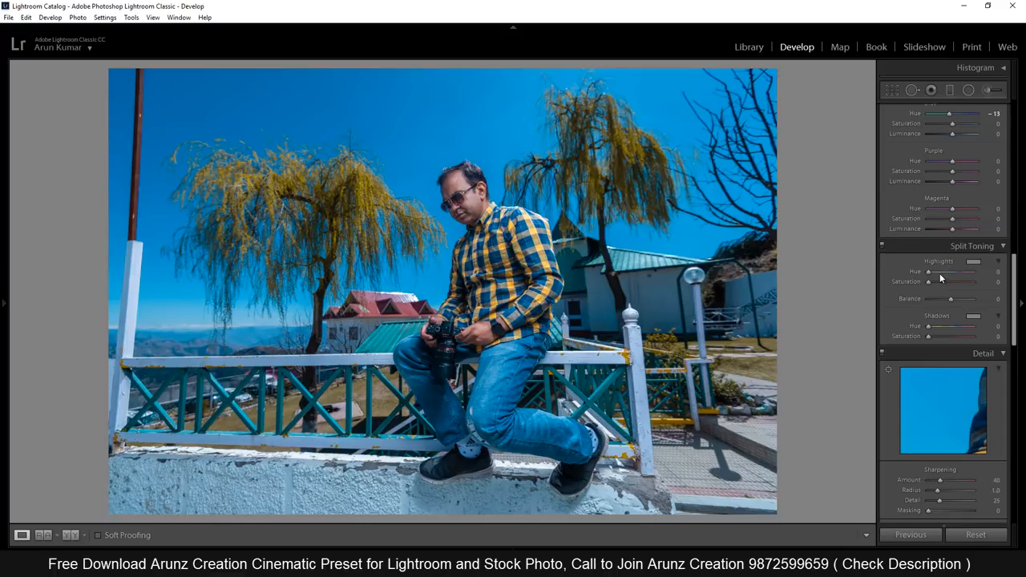
mouse_move(928, 281)
mouse_down()
mouse_move(964, 283)
mouse_move(937, 273)
mouse_up()
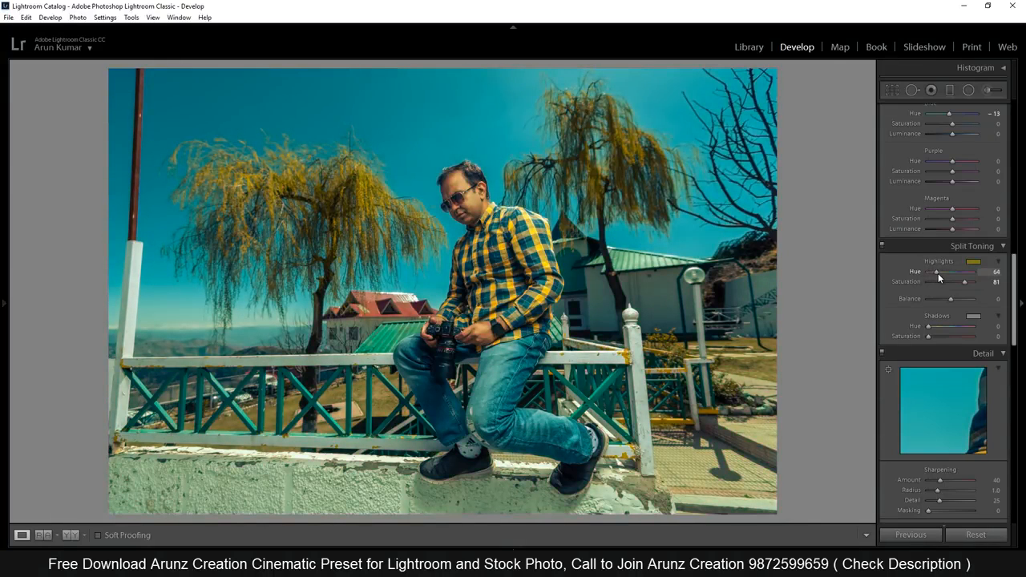
drag(937, 272, 935, 275)
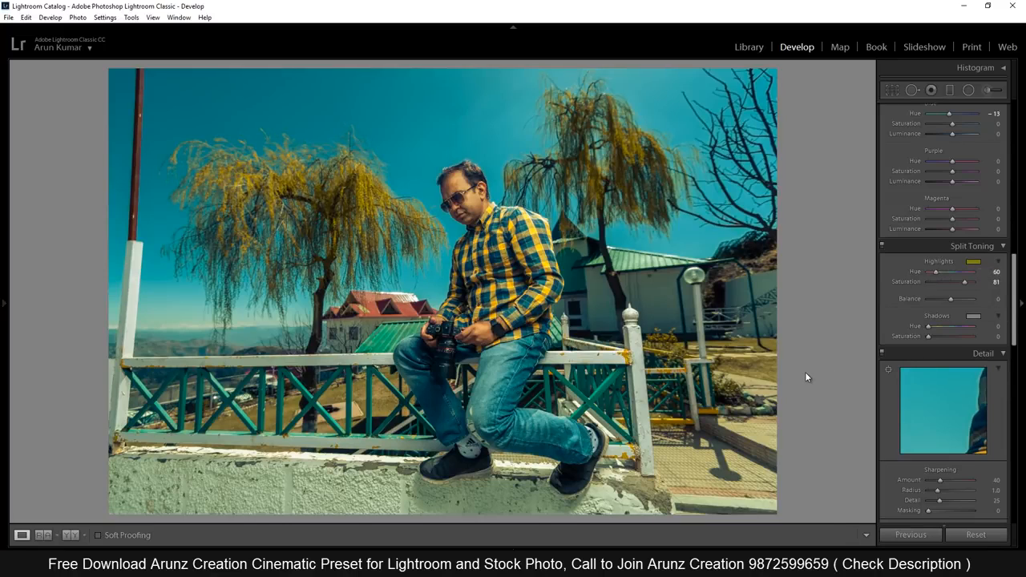
key(backslash)
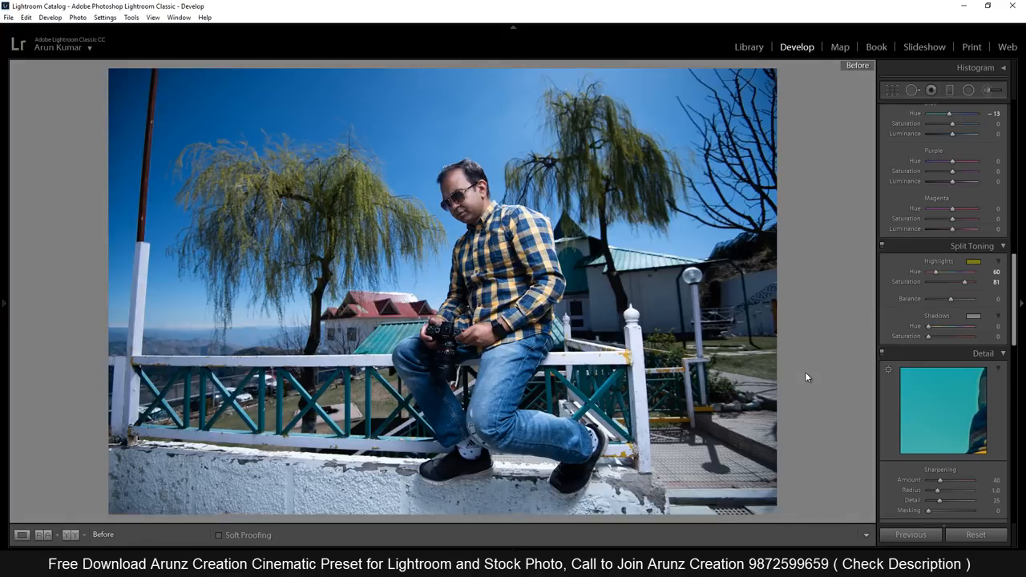
key(backslash)
key(backslash)
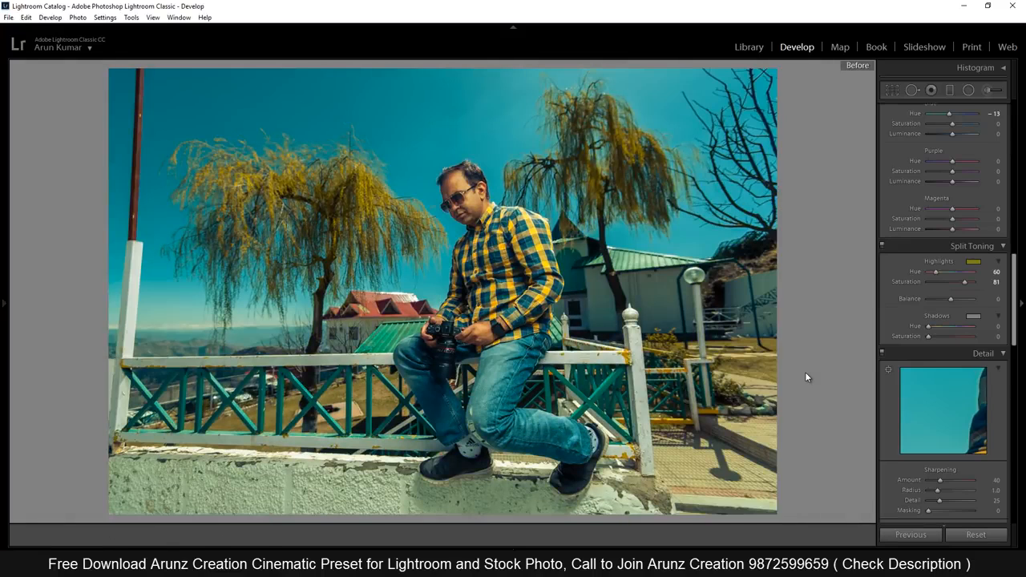
key(backslash)
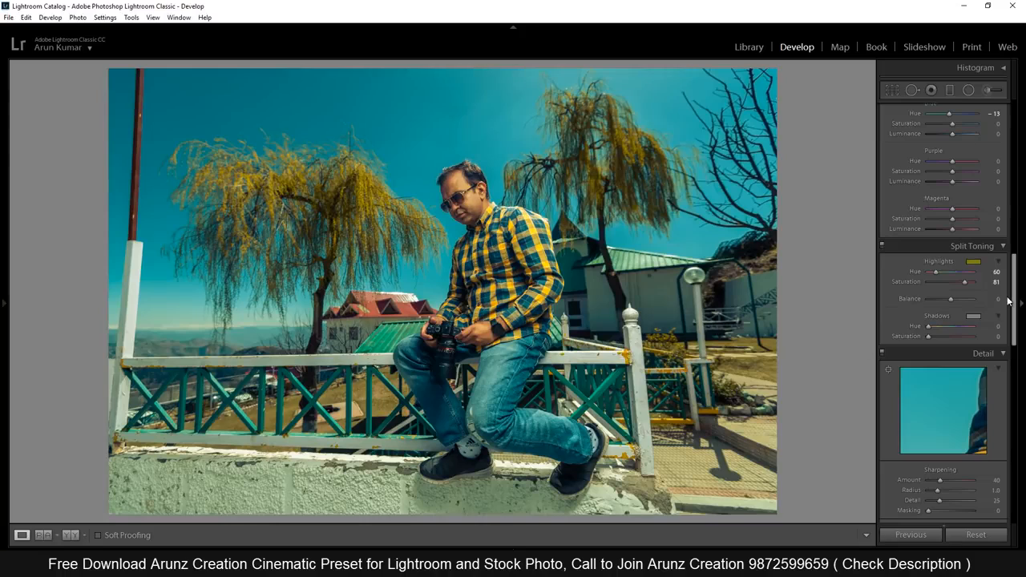
Step: Adjust the blue channel's tone curve by lowering its highlight endpoint and slightly raising its shadow endpoint
drag(1014, 284, 1013, 177)
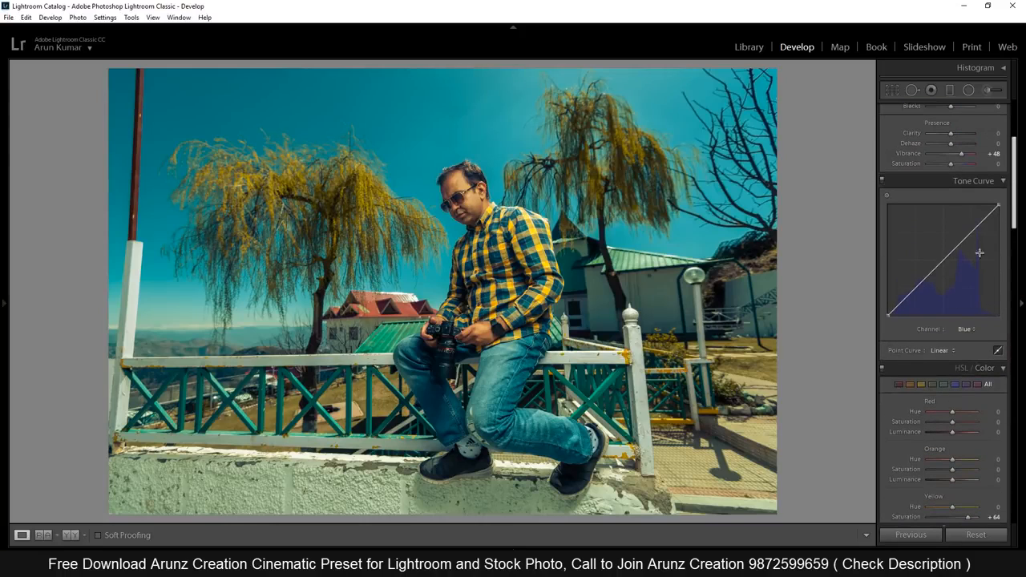
click(968, 329)
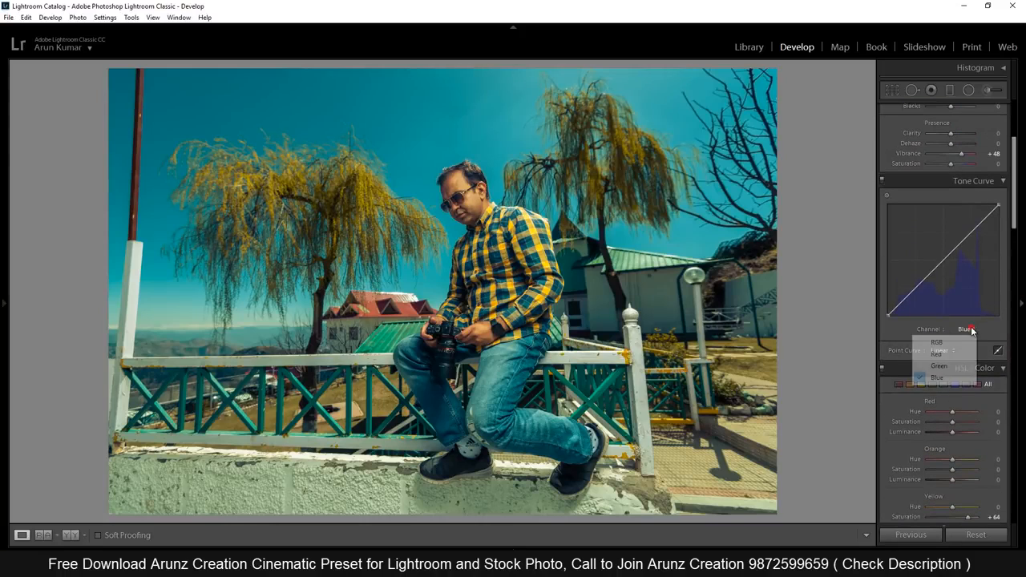
click(937, 341)
click(966, 330)
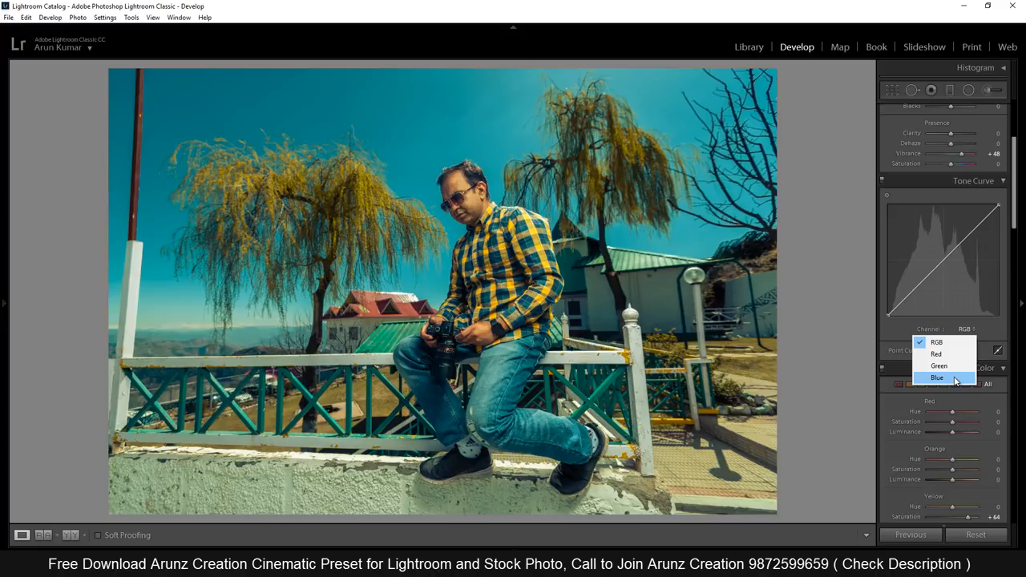
click(952, 377)
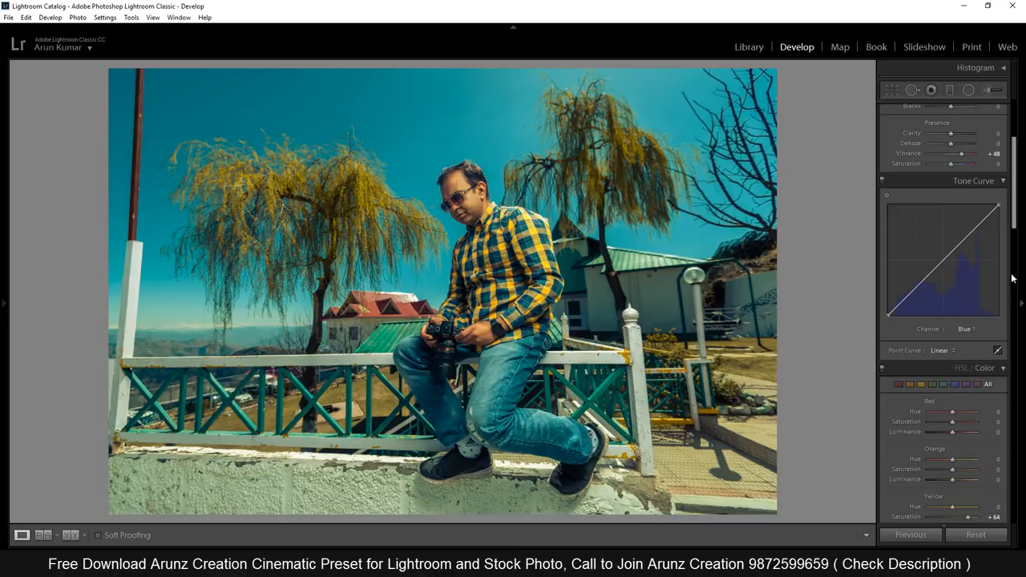
drag(998, 206, 1010, 214)
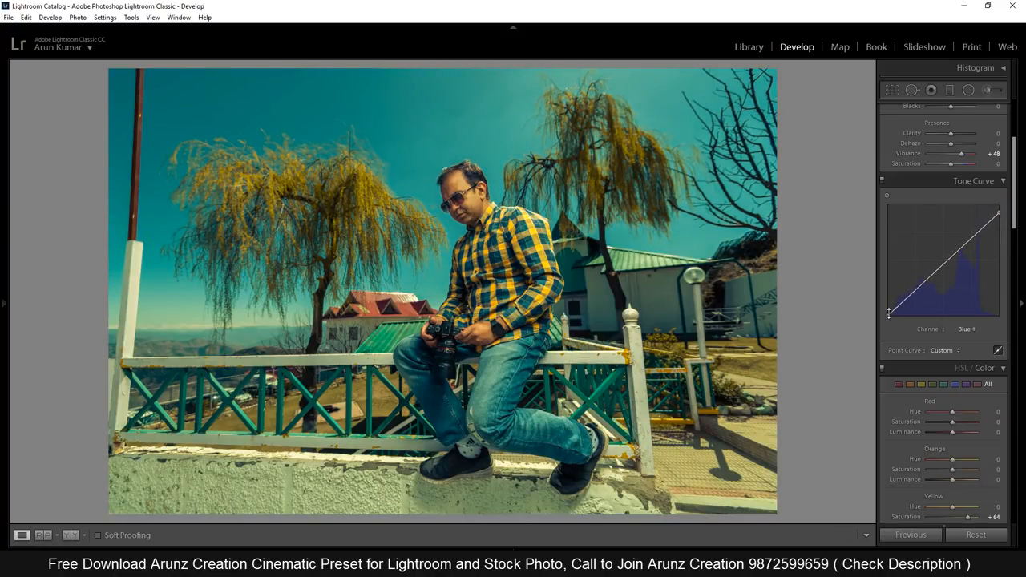
drag(887, 315, 887, 311)
Step: Increase the Orange saturation slightly in the HSL color adjustments
drag(1014, 197, 1014, 259)
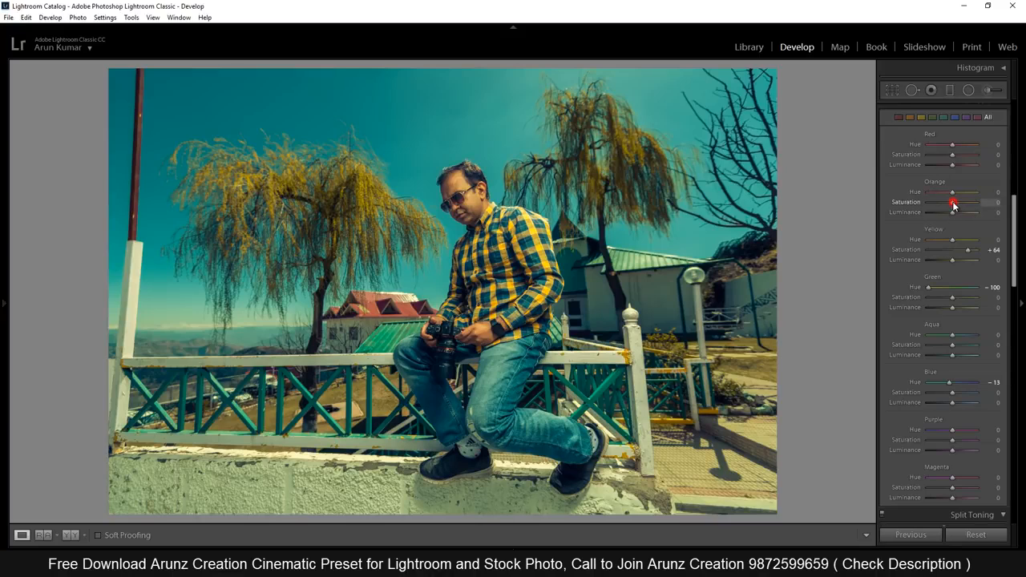
drag(953, 203, 959, 204)
mouse_move(961, 210)
mouse_down()
mouse_move(1012, 260)
mouse_move(1014, 285)
mouse_move(1005, 145)
mouse_up()
Step: Set Whites to +24, Clarity to +12 and Contrast to +10, and compare the photo with its original
scroll(1005, 144, up, 3)
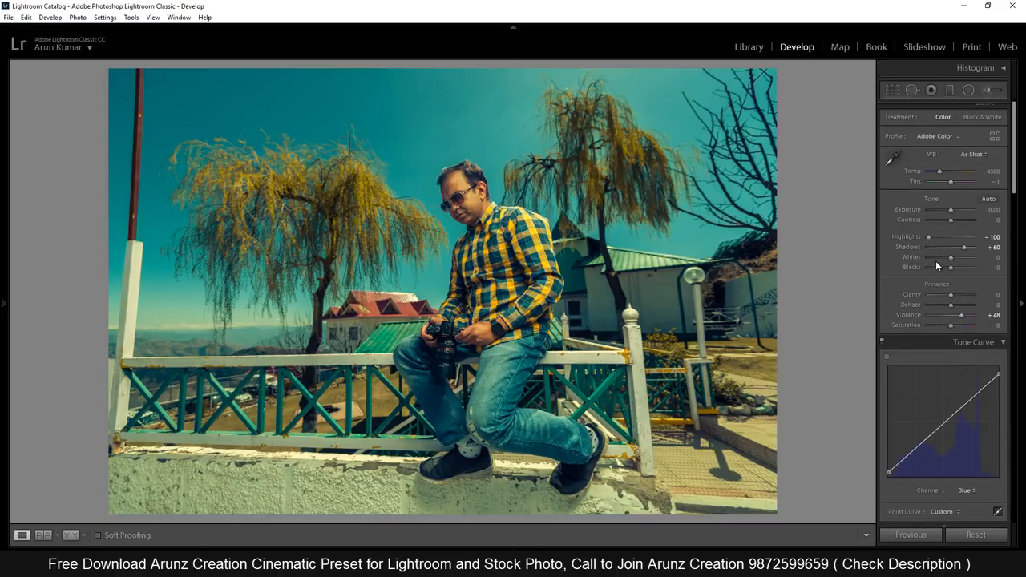
drag(950, 256, 954, 295)
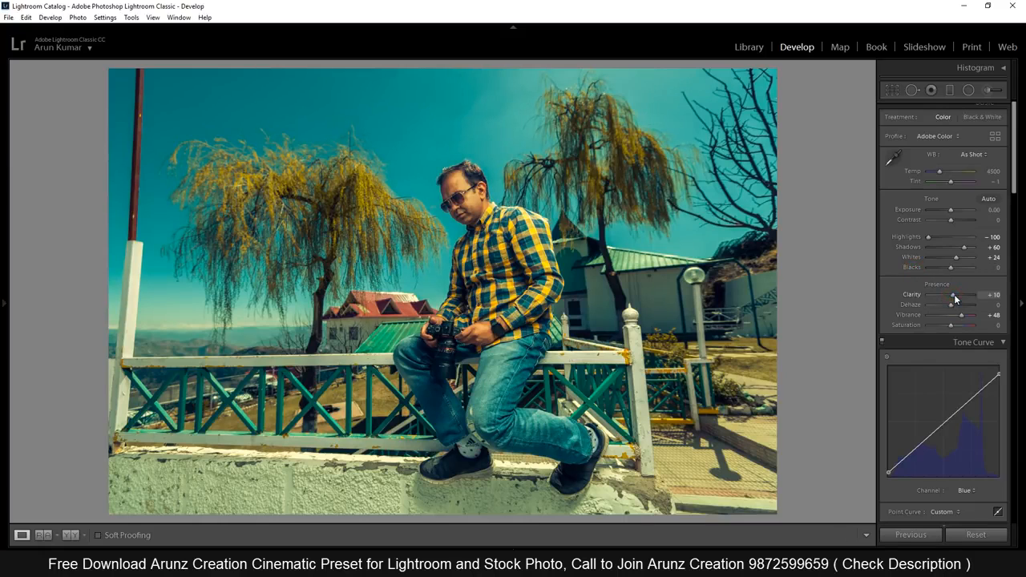
drag(951, 219, 952, 219)
key(backslash)
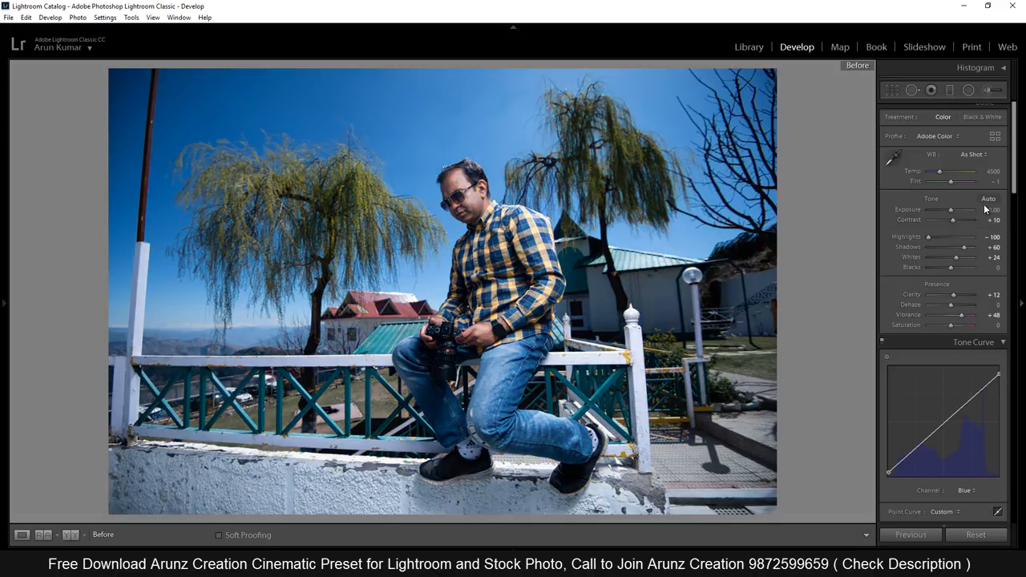
key(backslash)
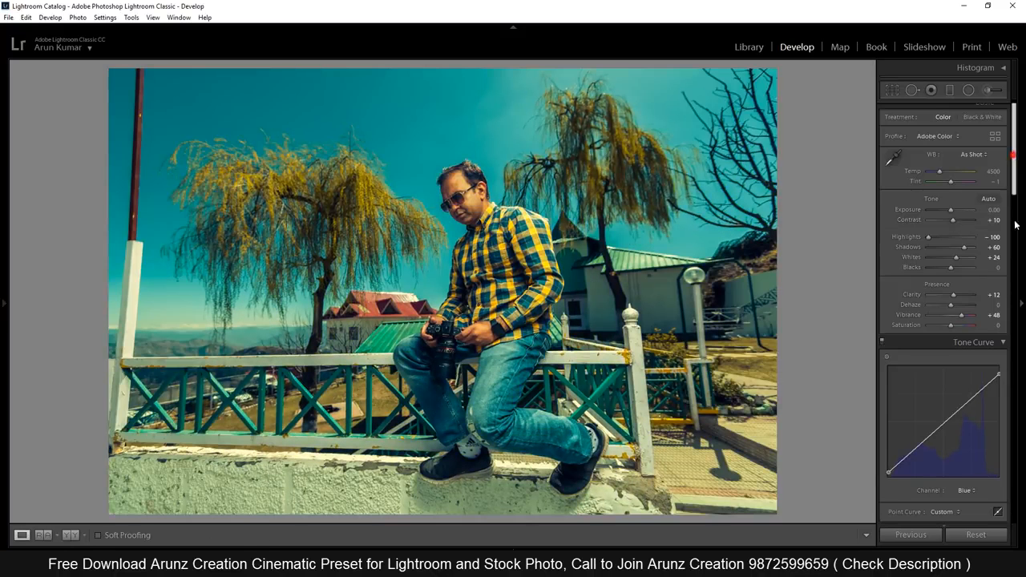
Step: Crop out the pole beside the left tree at the original aspect ratio and rotate the photo to an angle of -1.65
drag(1014, 160, 990, 88)
click(892, 89)
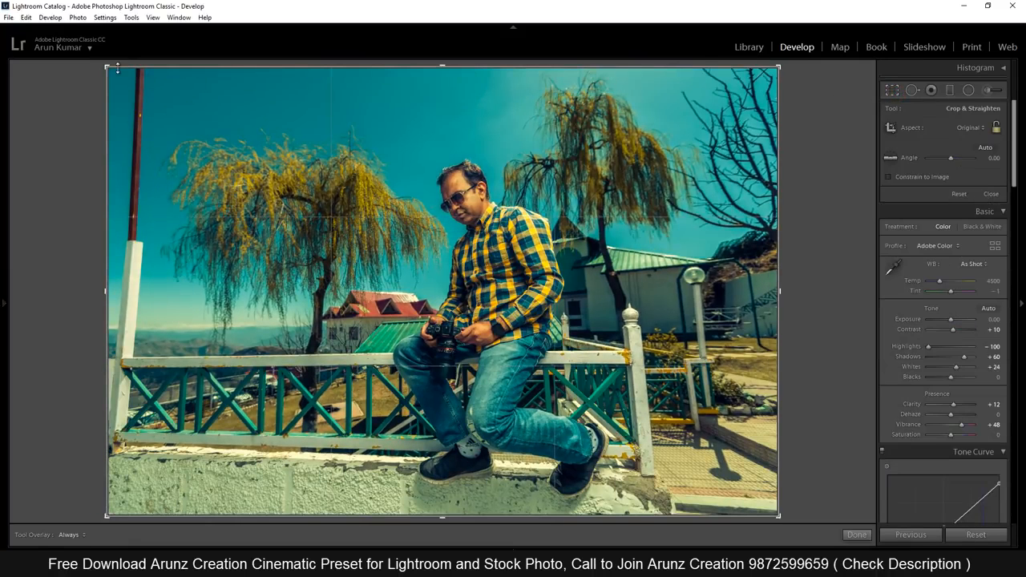
drag(116, 70, 164, 103)
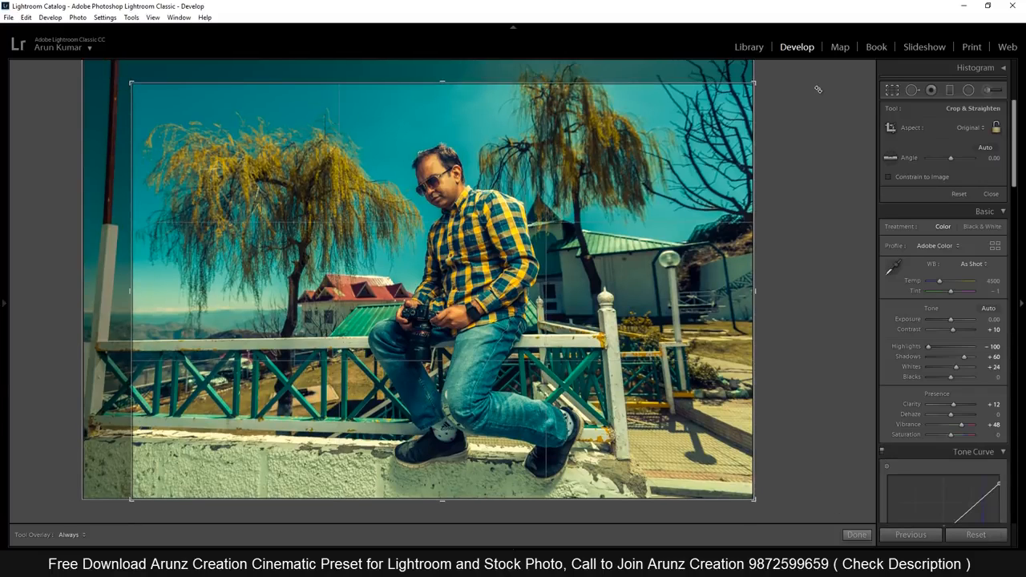
drag(821, 88, 816, 76)
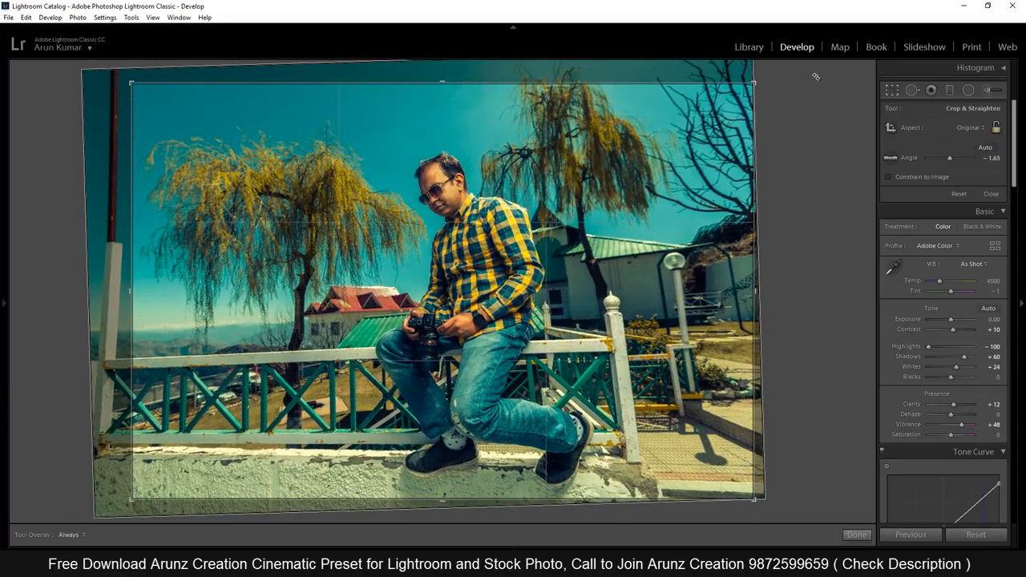
key(Return)
key(backslash)
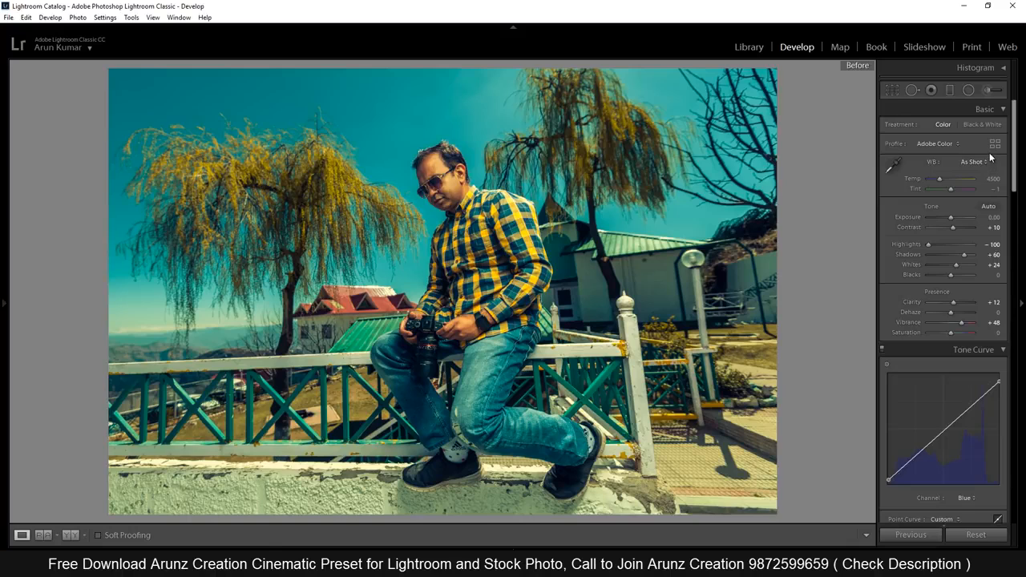
key(backslash)
Step: Darken the photo's edges with a Highlight Priority post-crop vignette amount of -20
drag(1014, 152, 1016, 468)
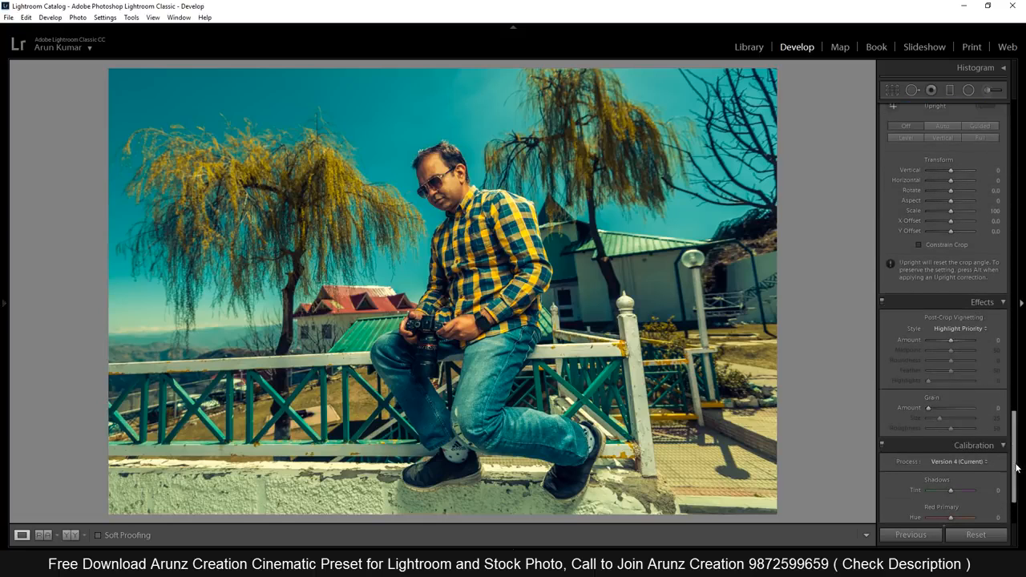
drag(997, 340, 991, 346)
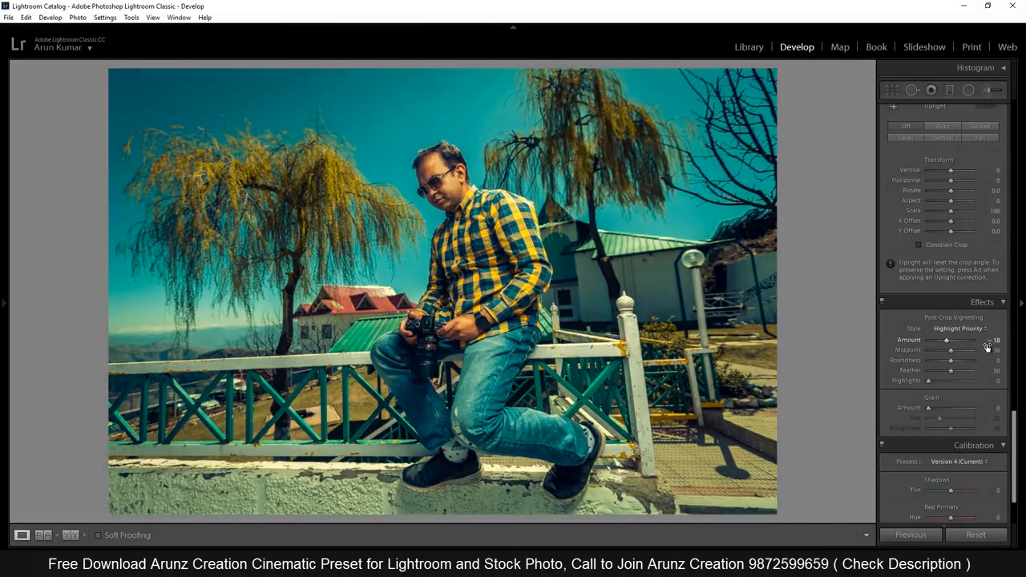
drag(989, 345, 984, 345)
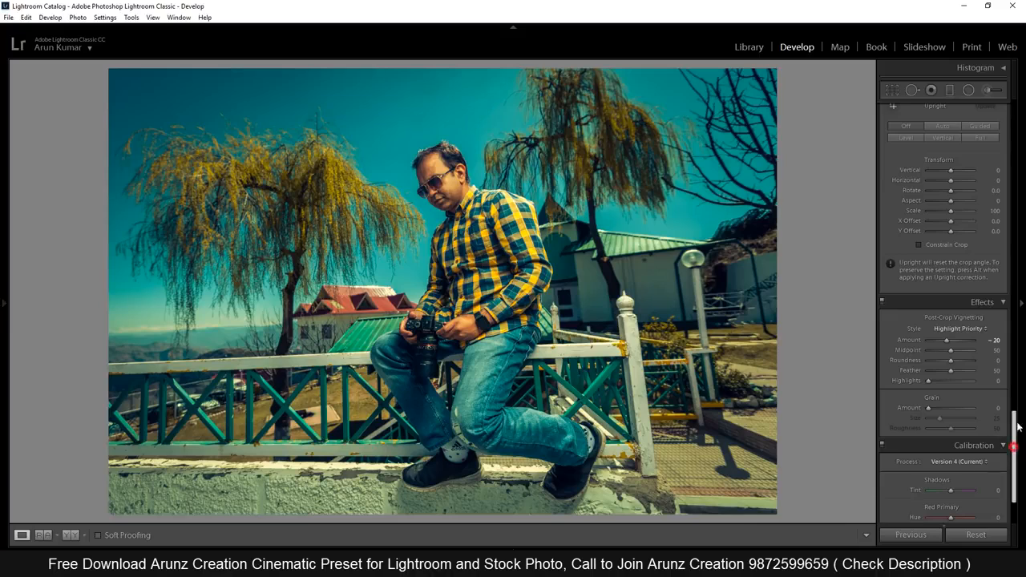
Step: Darken the midtones on the RGB tone curve, raise its black point to about 4.7%, and compare with the original
drag(1019, 431, 1022, 140)
click(966, 451)
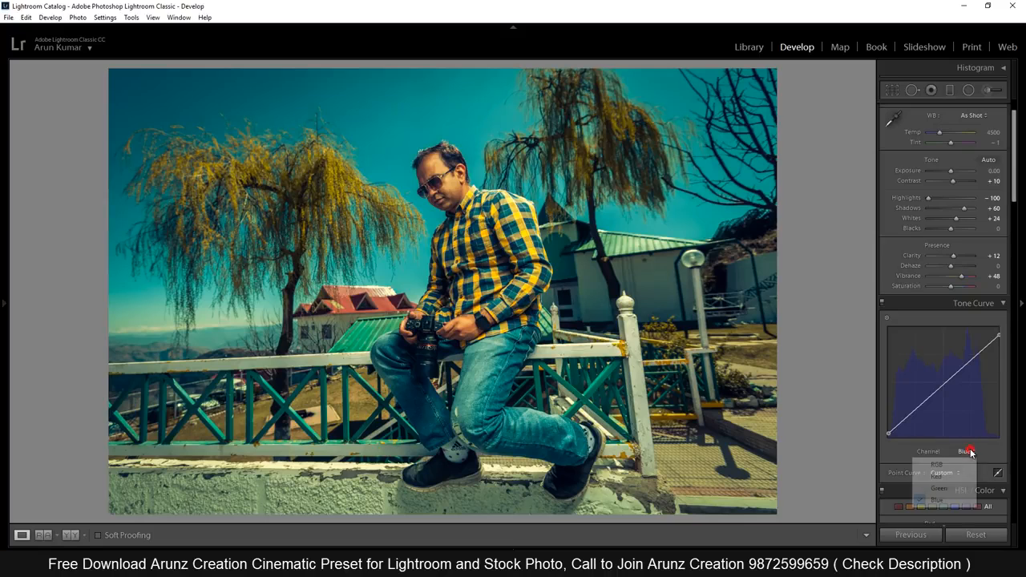
click(960, 466)
click(944, 387)
drag(944, 387, 934, 394)
drag(885, 437, 883, 433)
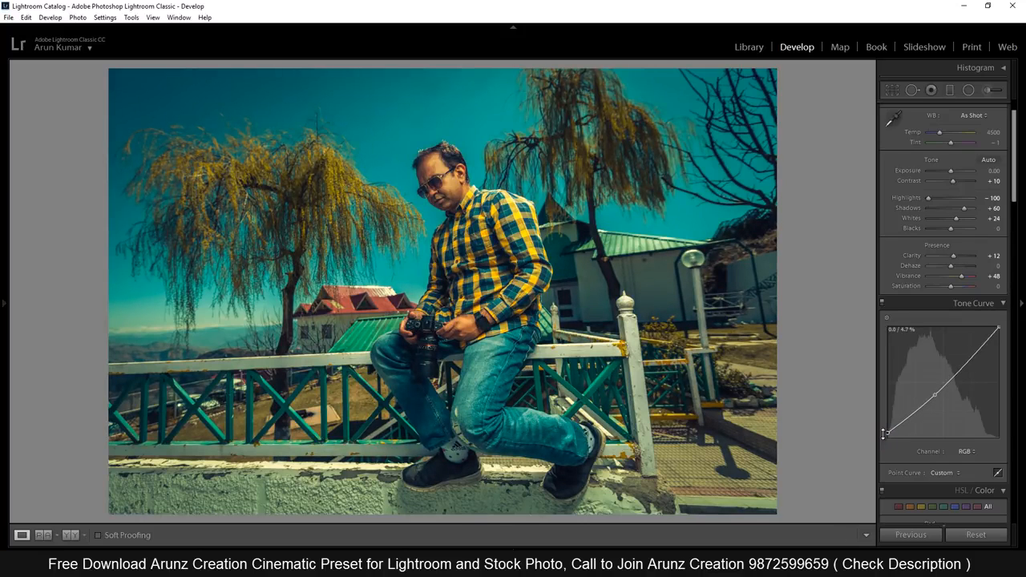
key(backslash)
key(backslash)
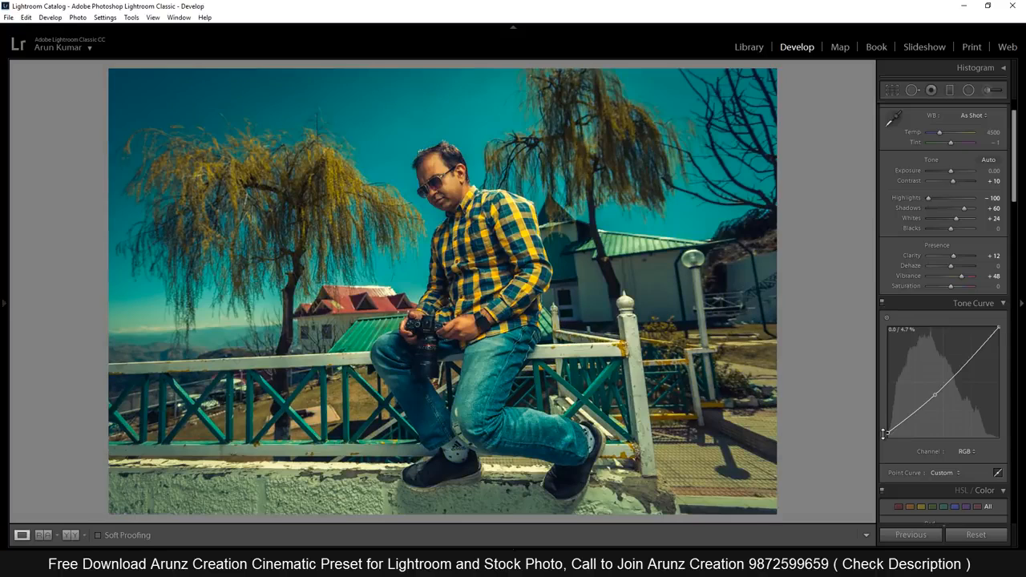